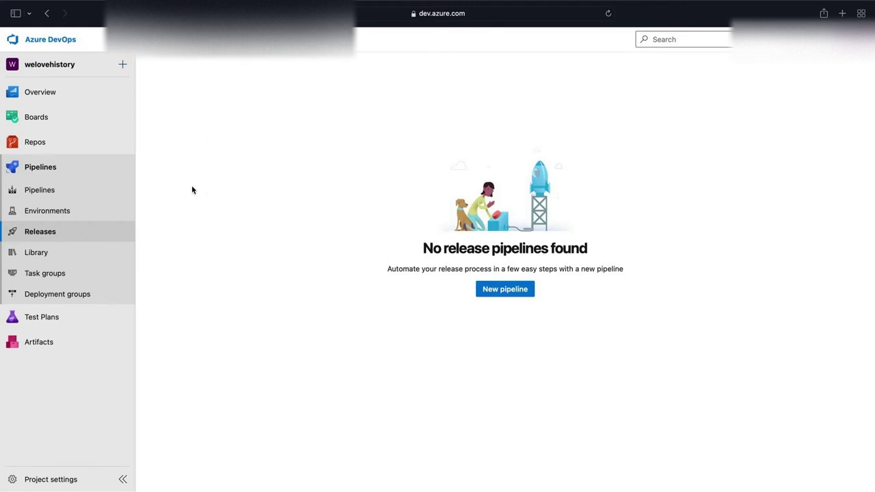
Open the pocapp repository in the welovehistory project's repository files.
left_click(89, 147)
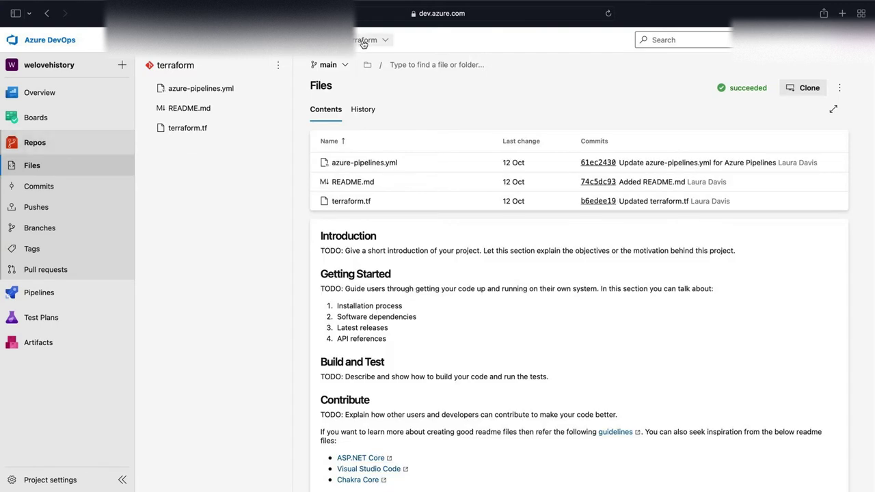
left_click(381, 43)
left_click(386, 47)
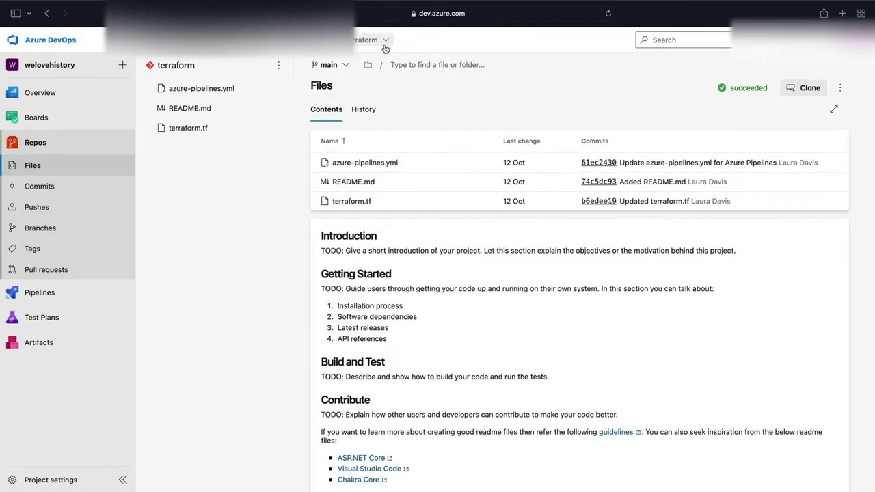
left_click(386, 42)
left_click(413, 89)
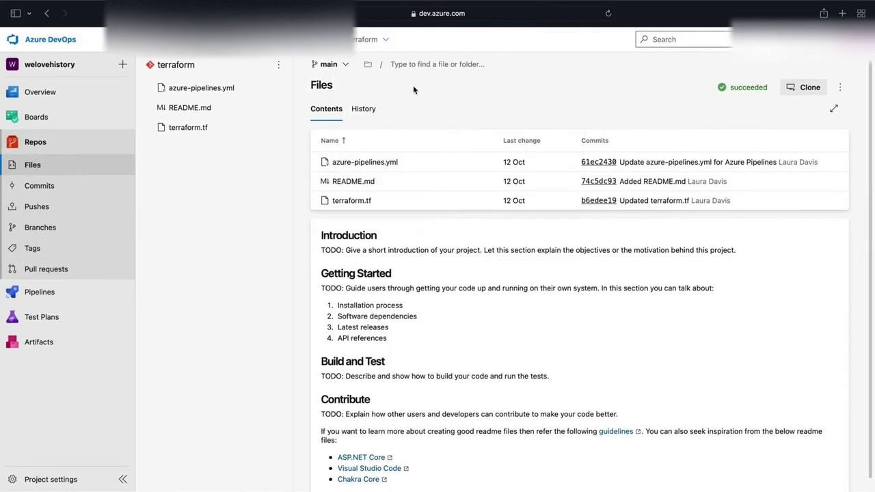
left_click(386, 43)
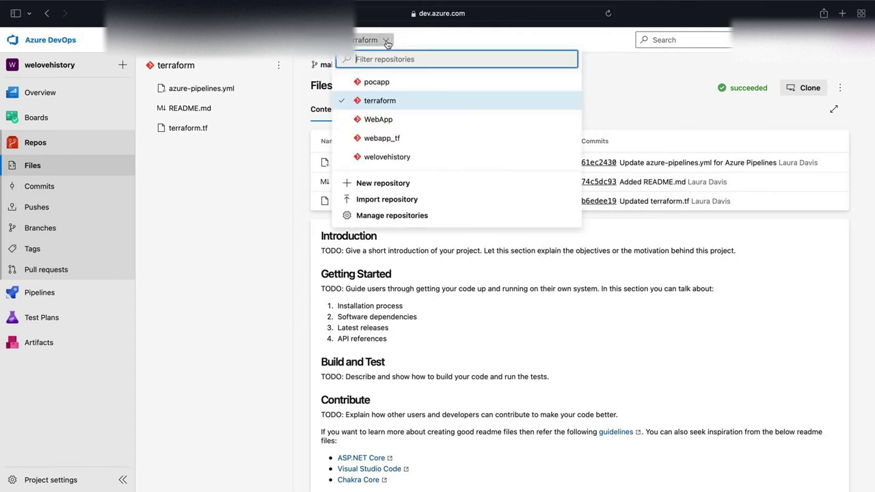
left_click(377, 82)
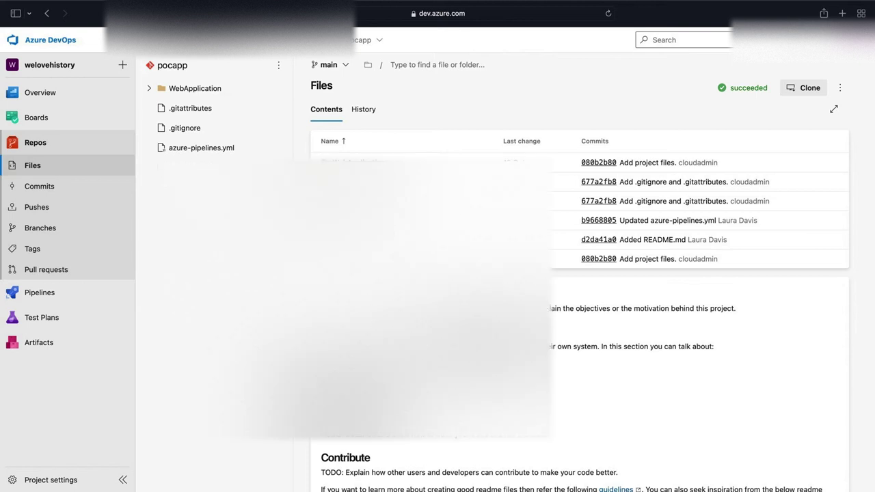
Create a new release pipeline using the Azure App Service deployment template.
left_click(82, 293)
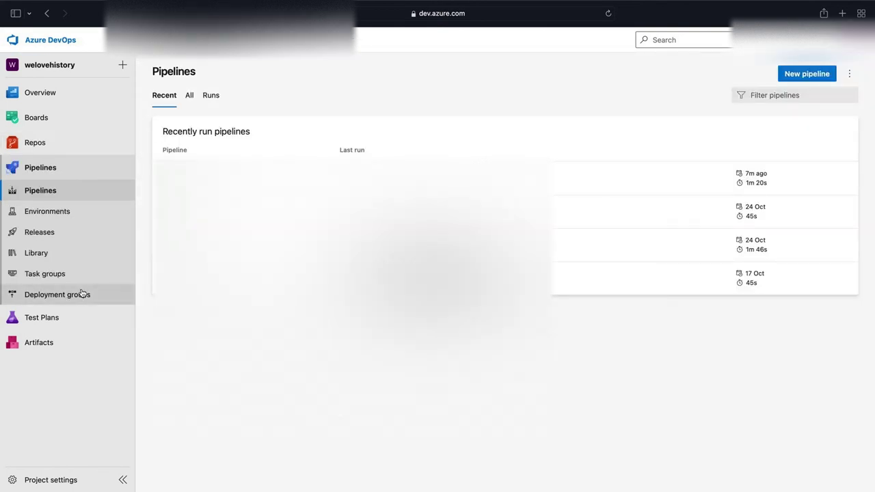
left_click(86, 235)
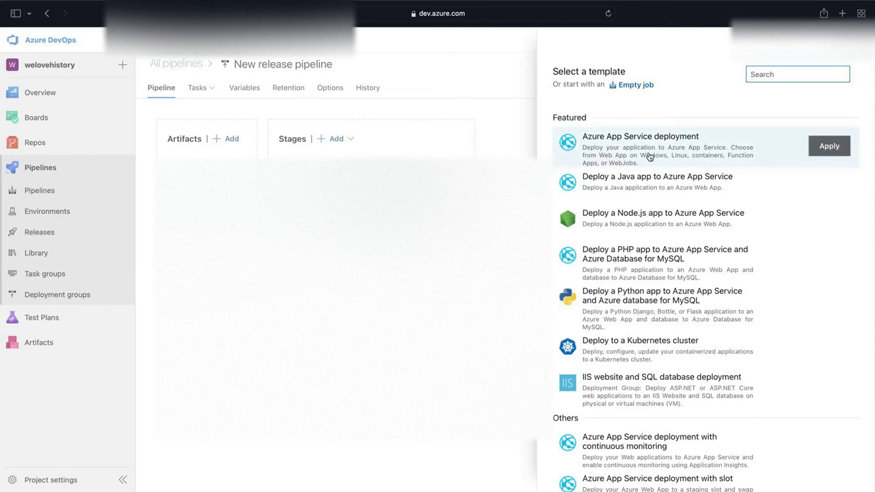
left_click(649, 157)
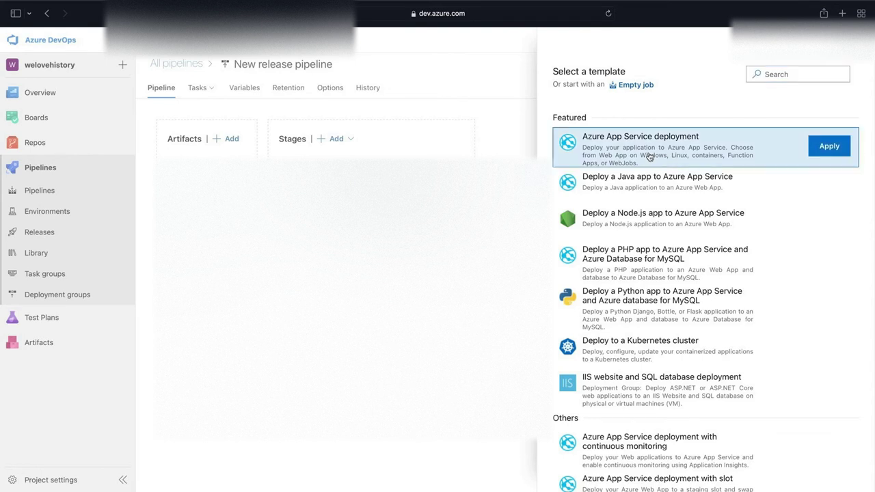
left_click(832, 148)
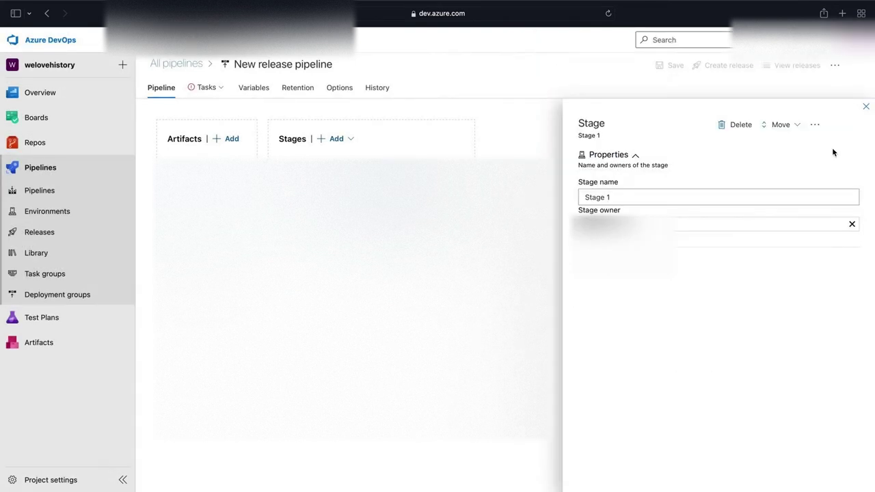
Name the release pipeline's first stage Dev and close its properties.
left_click(635, 196)
left_click_drag(635, 196, 584, 197)
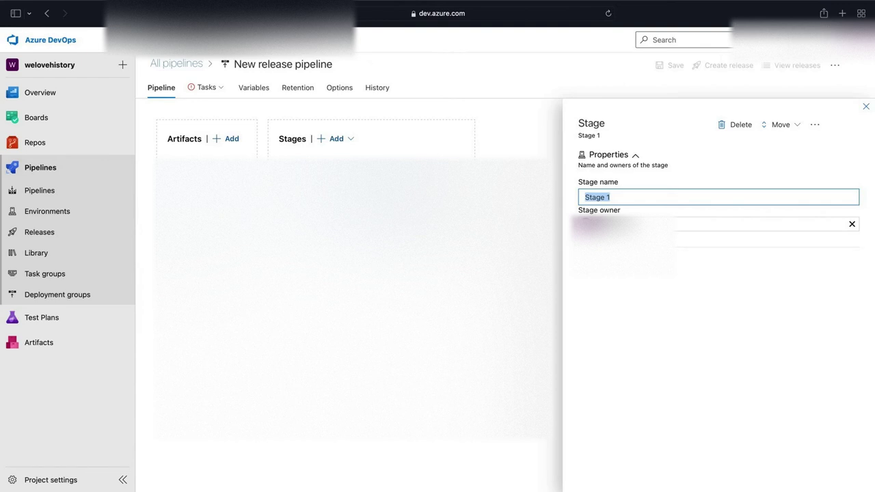
type("de")
key("BackSpace")
key("BackSpace")
type("DE")
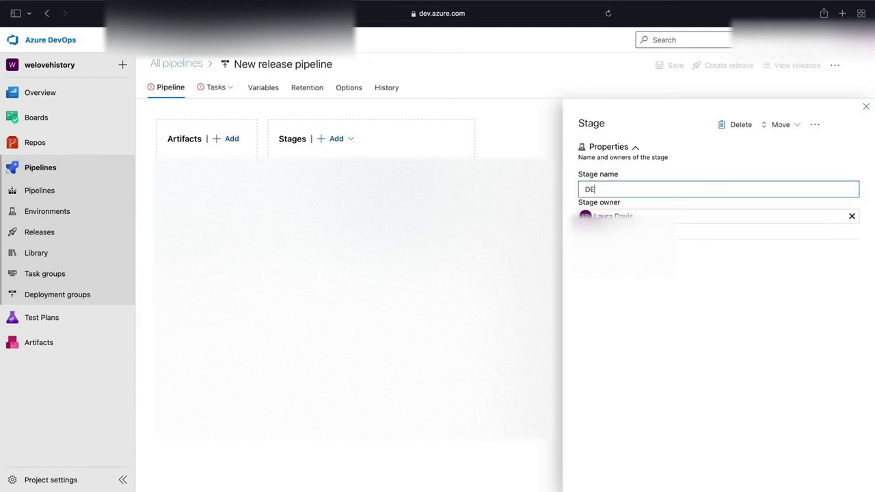
type("V")
key("BackSpace")
key("BackSpace")
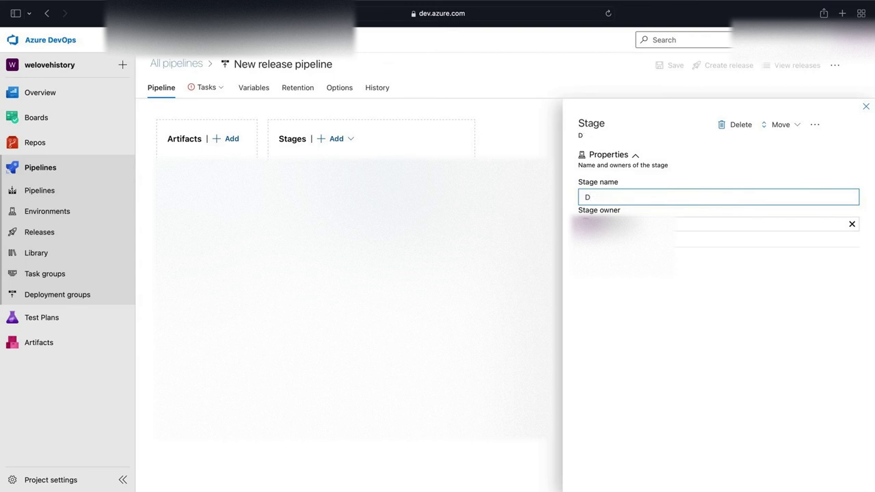
type("ev")
left_click(725, 287)
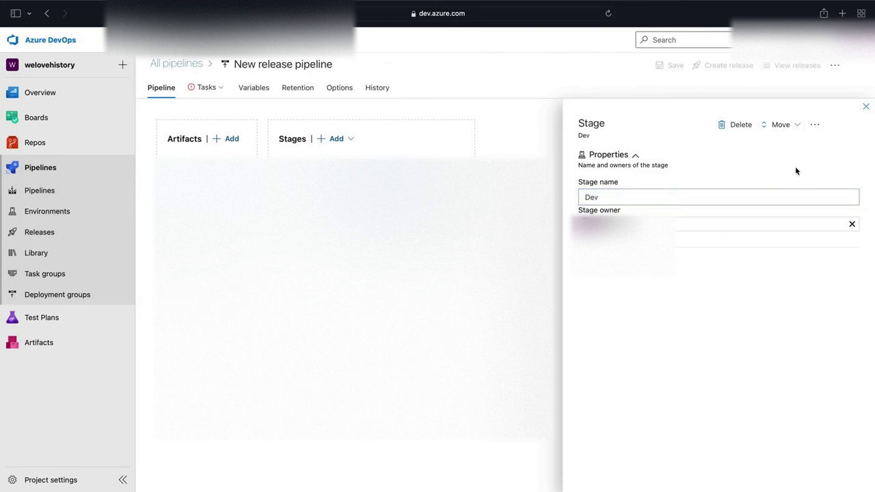
left_click(866, 109)
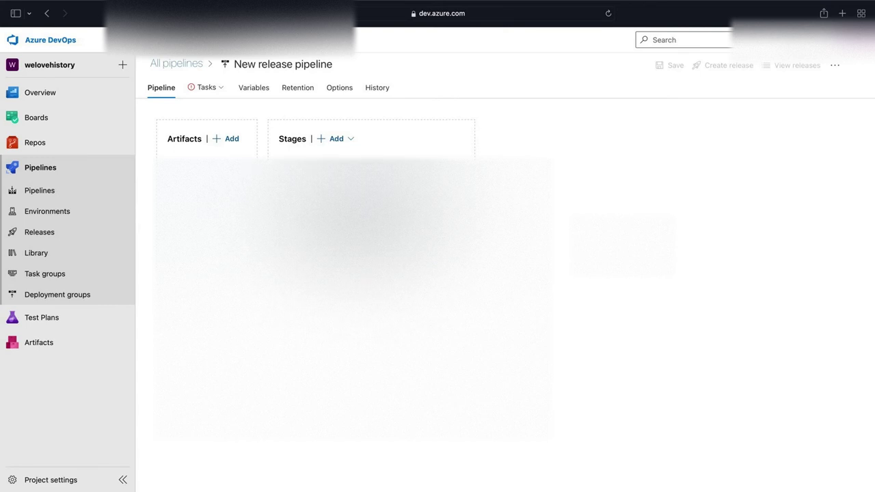
Configure the Dev stage's deployment with the existing Azure service connection and the welovehistory app service, and save the release pipeline.
left_click(205, 88)
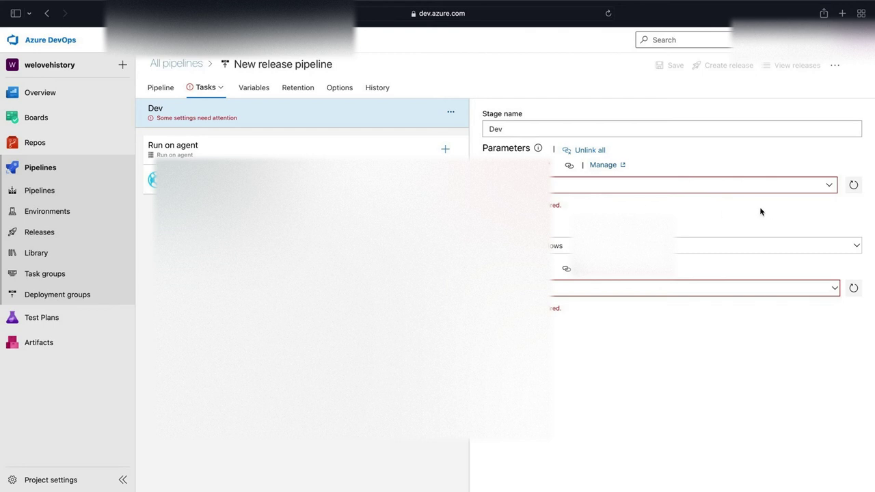
left_click(830, 187)
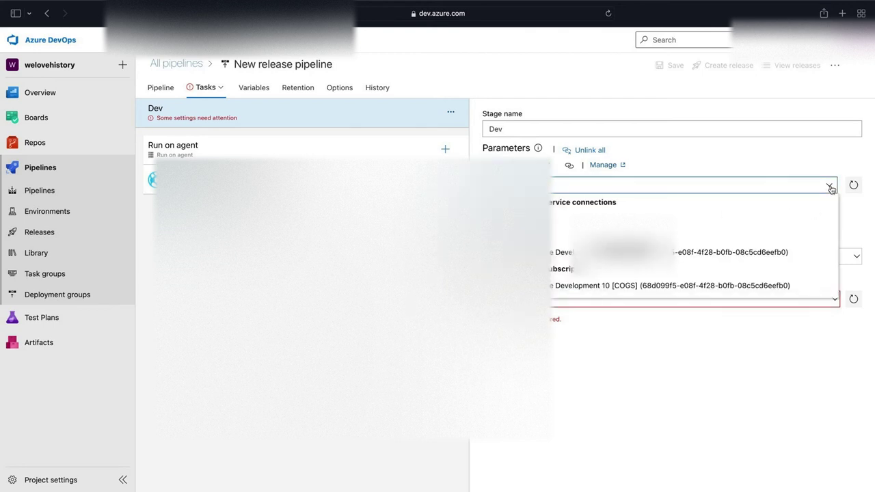
left_click(810, 253)
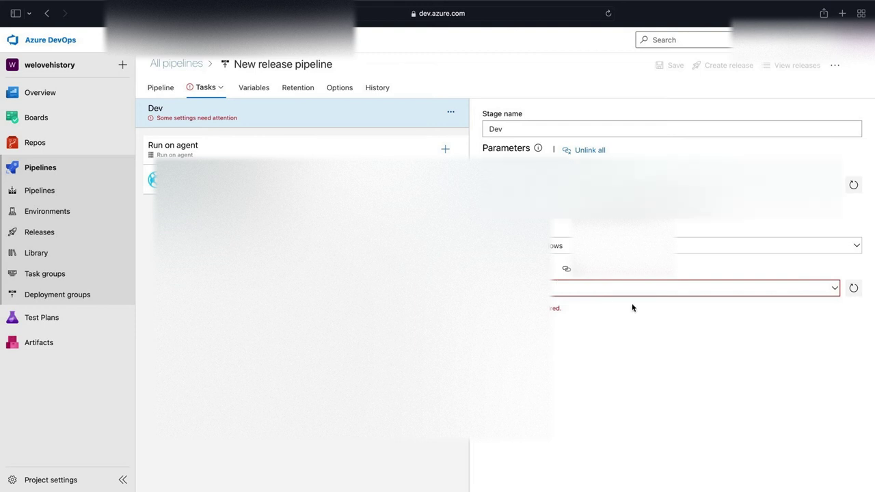
left_click(831, 277)
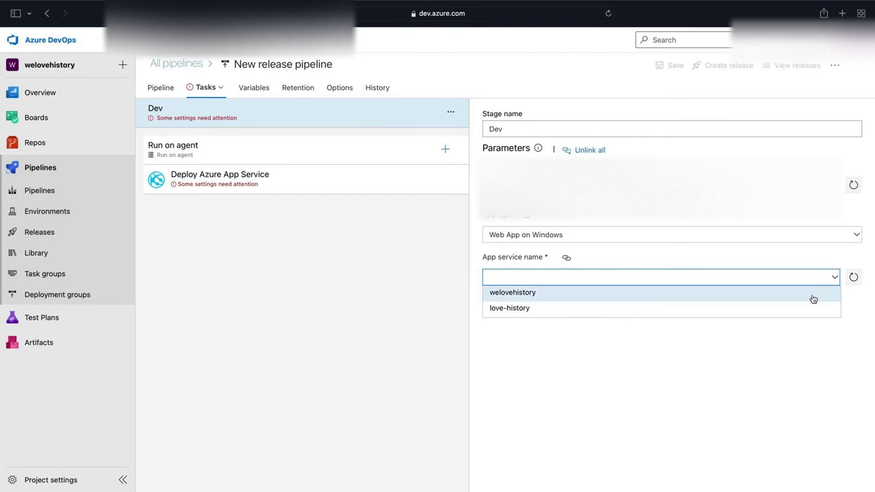
left_click(813, 292)
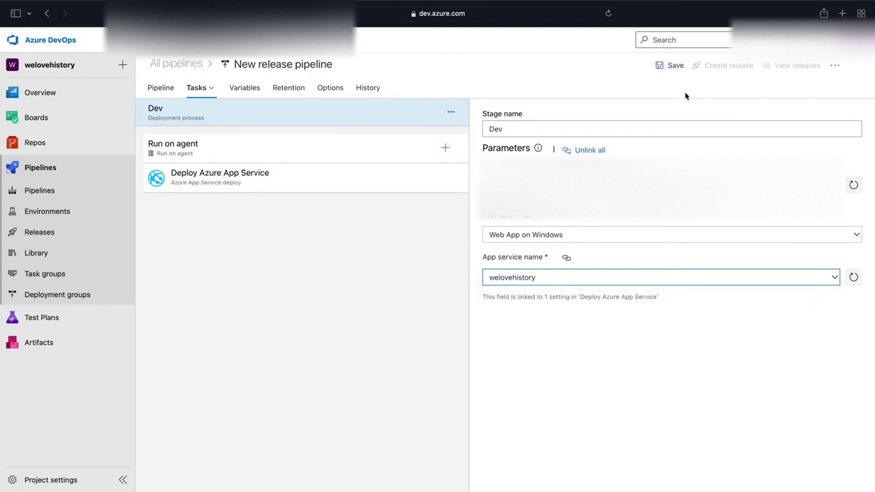
left_click(673, 71)
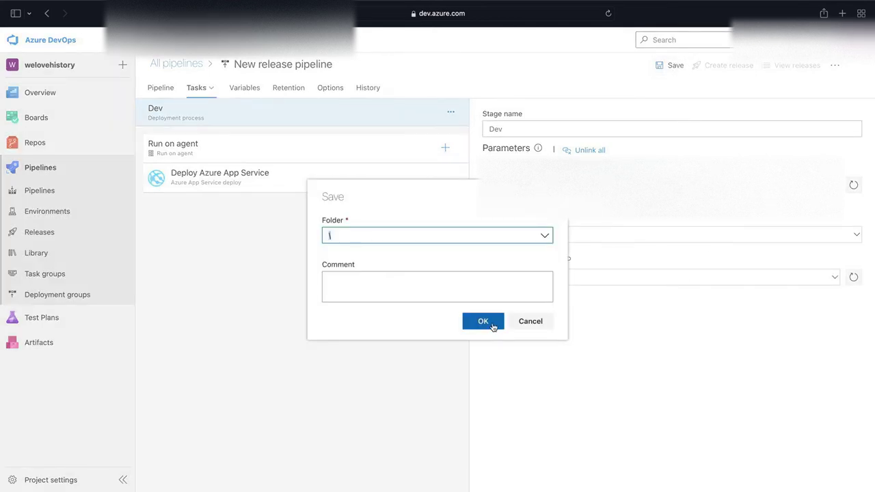
left_click(483, 322)
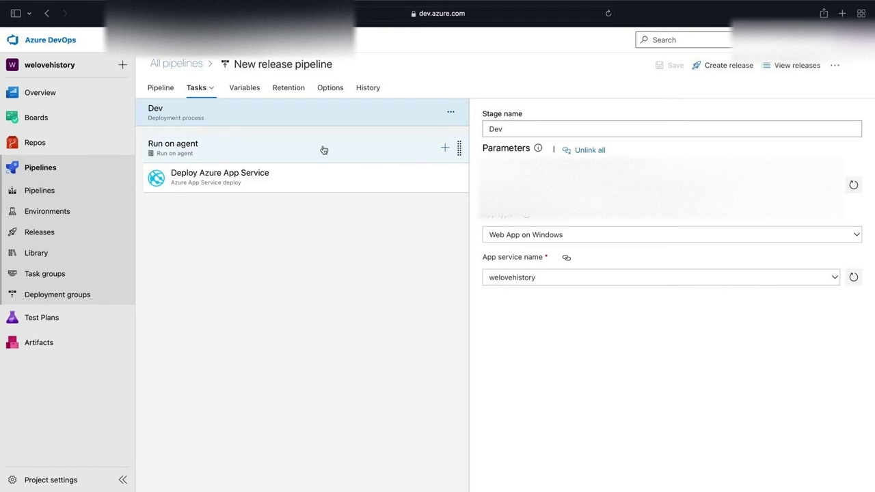
Add the latest build of the pocapp build pipeline as the release pipeline's artifact.
left_click(164, 90)
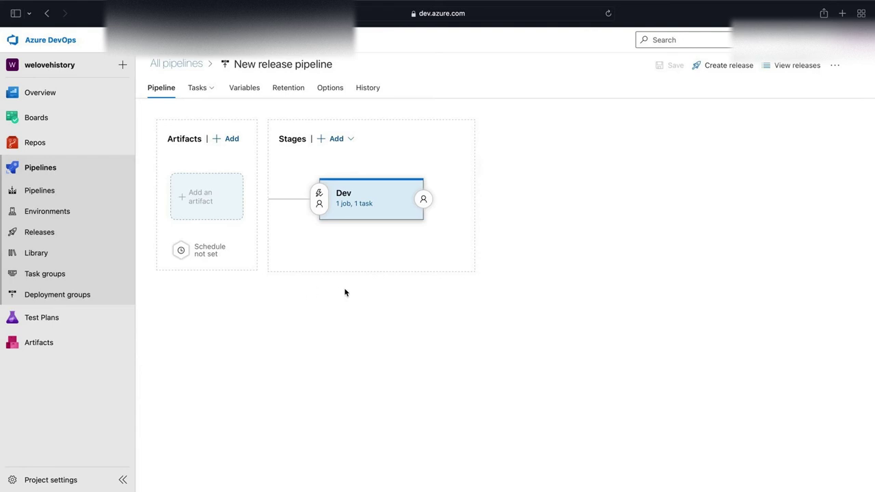
left_click(231, 138)
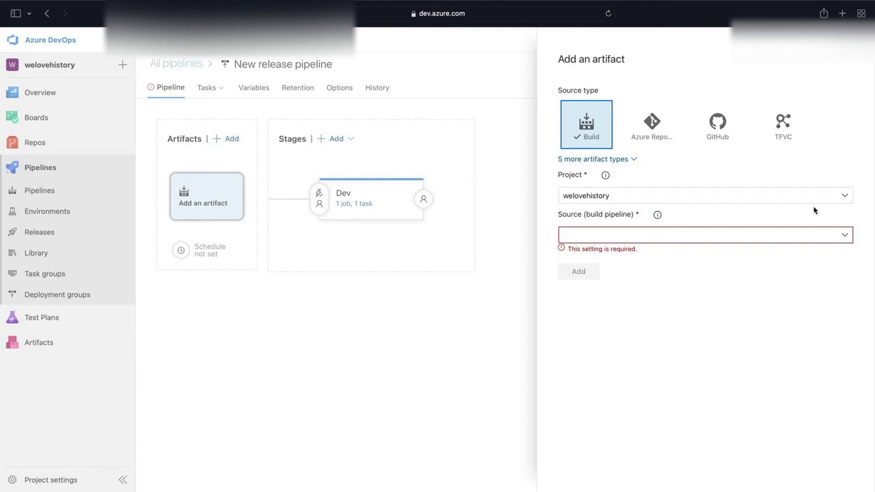
left_click(842, 237)
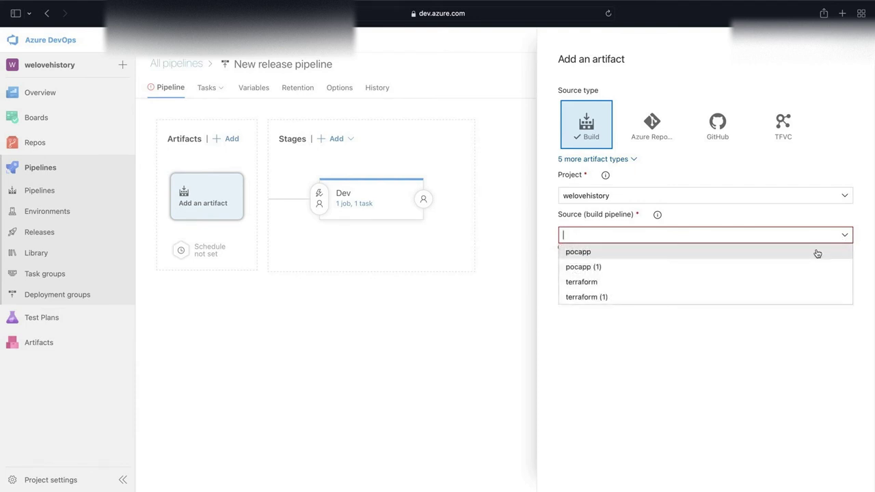
left_click(818, 253)
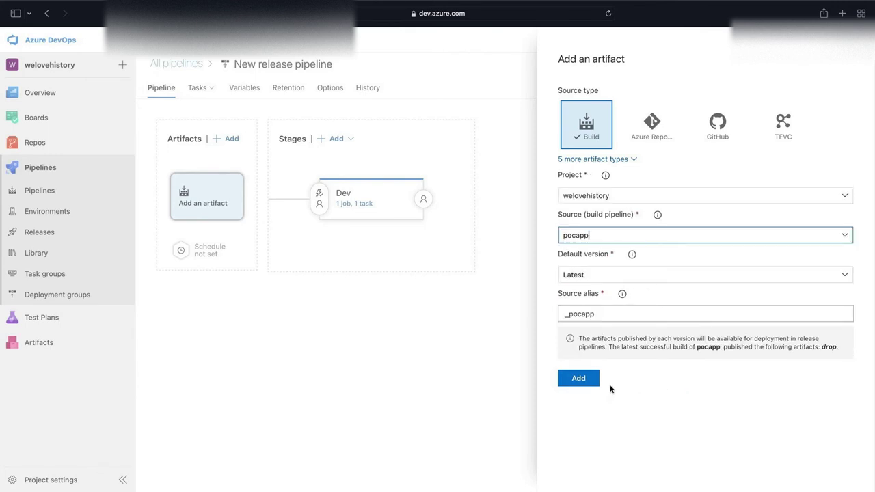
left_click(578, 378)
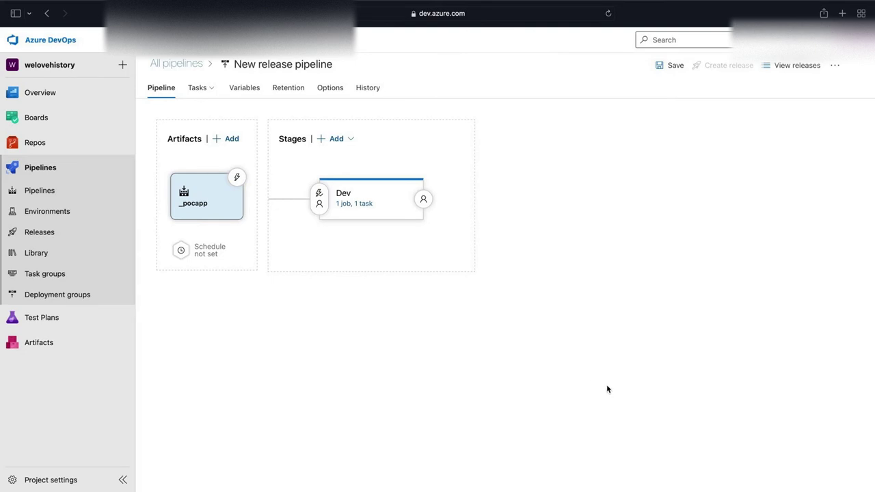
Enable the continuous deployment trigger on the _pocapp artifact and save the release pipeline.
left_click(238, 179)
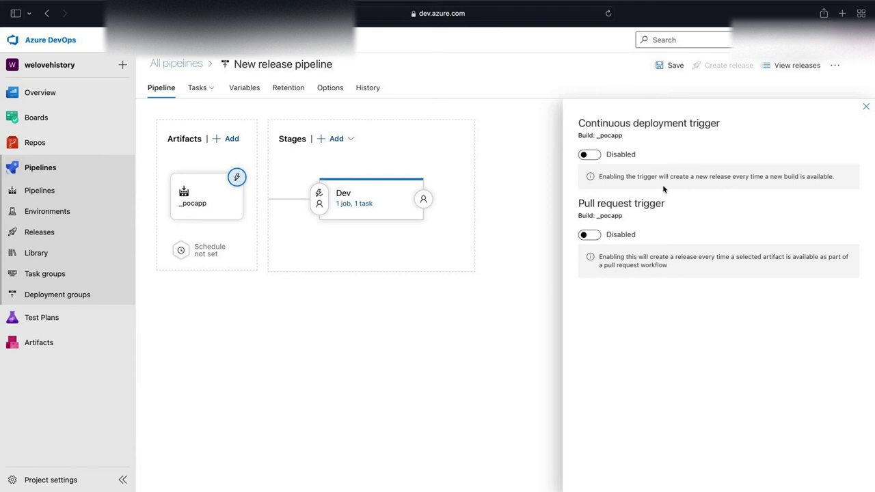
left_click(589, 156)
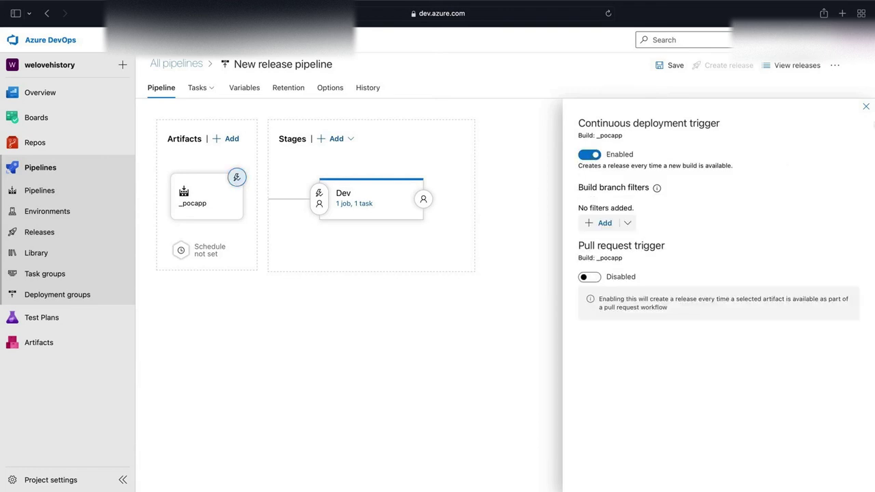
left_click(865, 110)
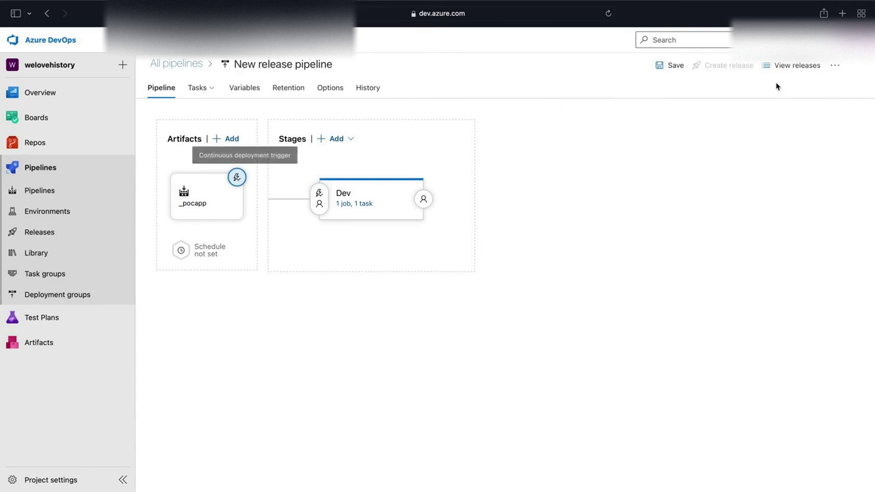
left_click(677, 65)
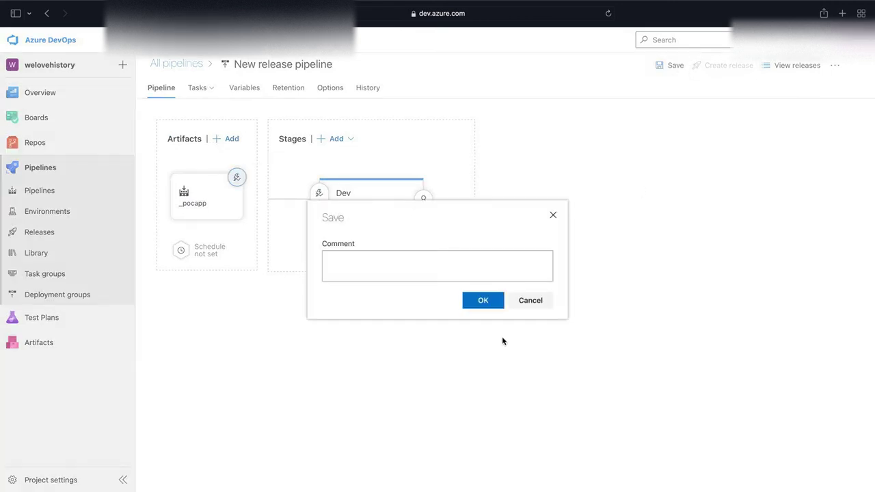
left_click(494, 304)
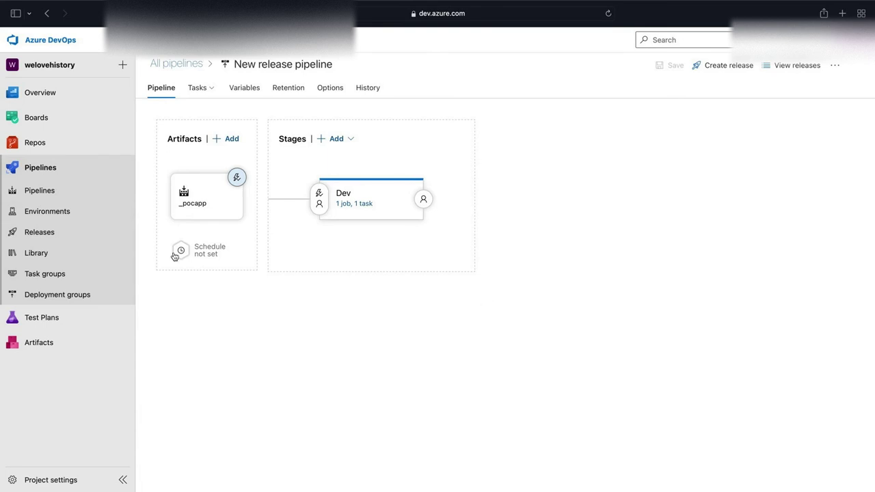
Start a new build pipeline with Azure Repos Git as the code source and select the first listed repository.
left_click(54, 194)
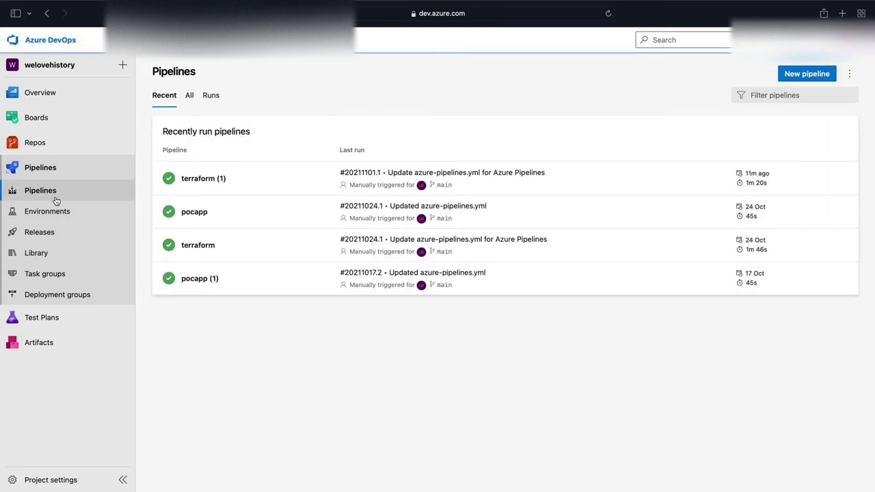
left_click(809, 74)
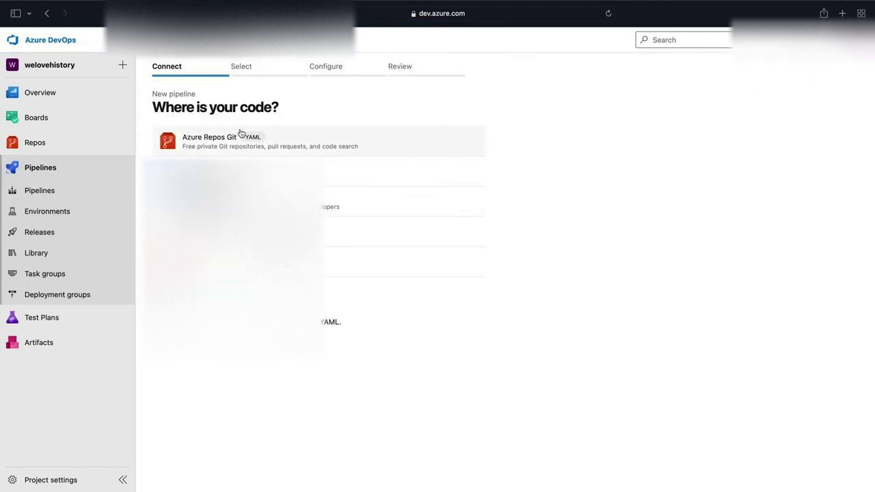
left_click(434, 153)
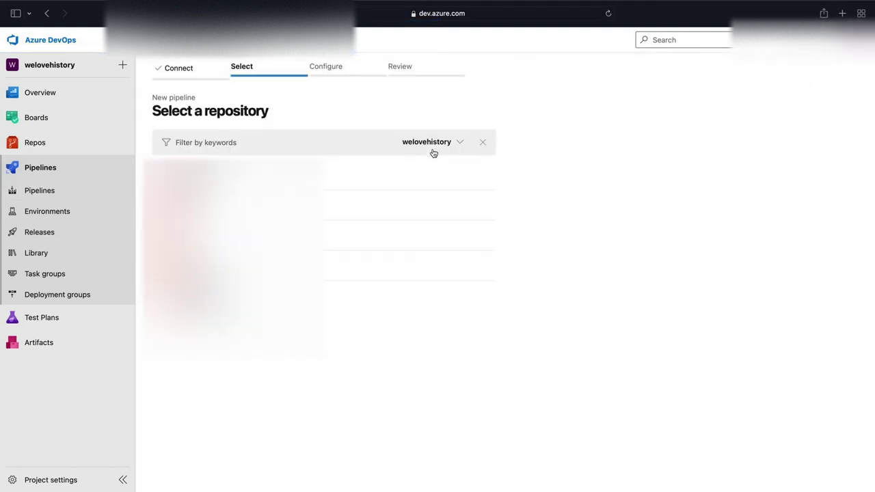
left_click(369, 182)
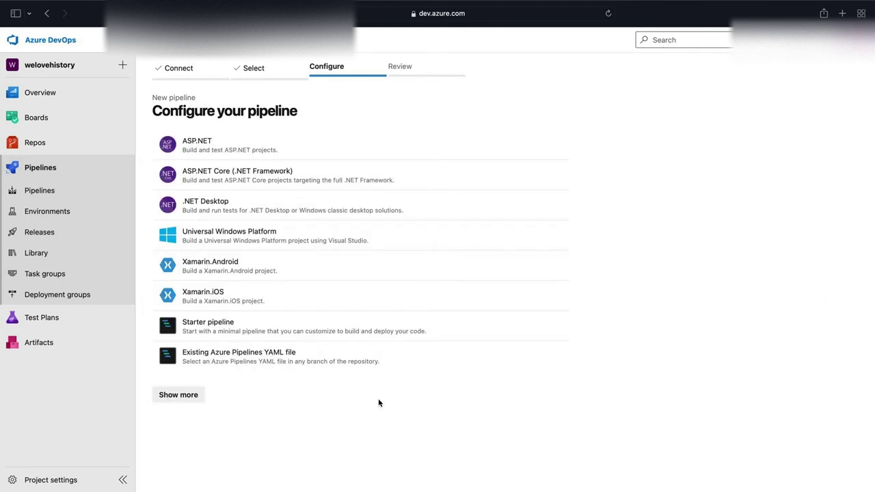
Configure the new pipeline from the existing /azure-pipelines.yml file on the main branch and continue to its review.
left_click(276, 361)
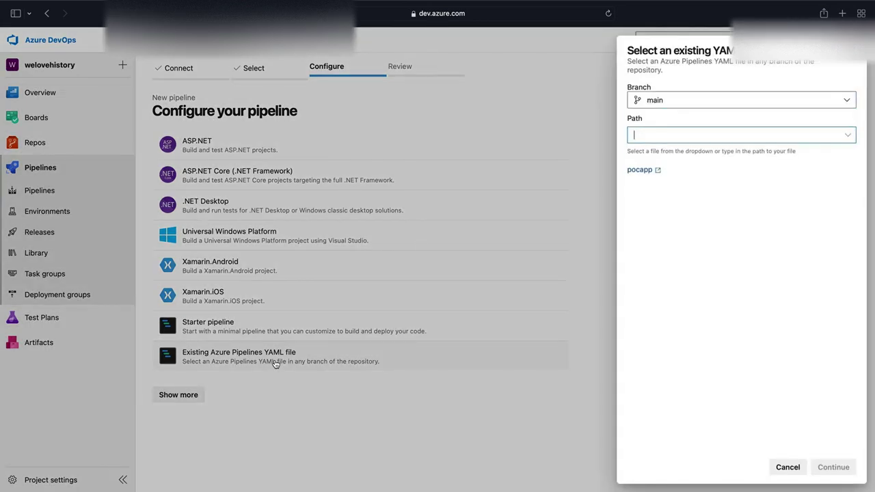
left_click(848, 136)
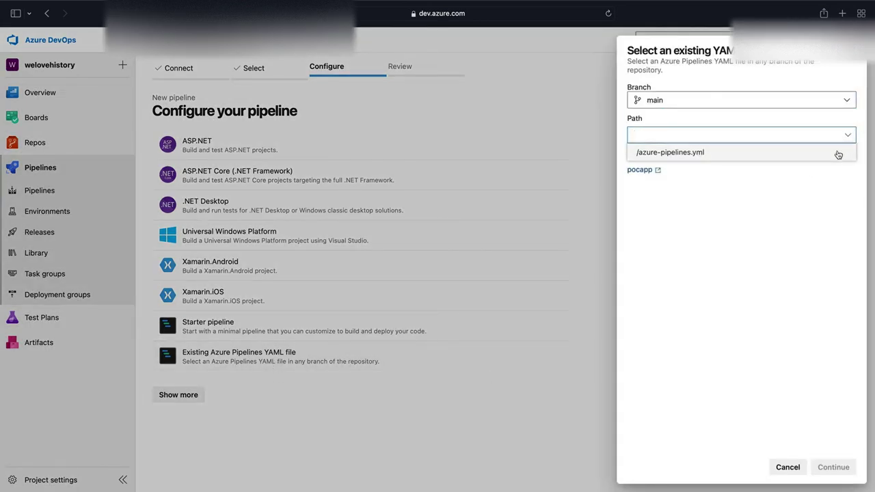
left_click(684, 157)
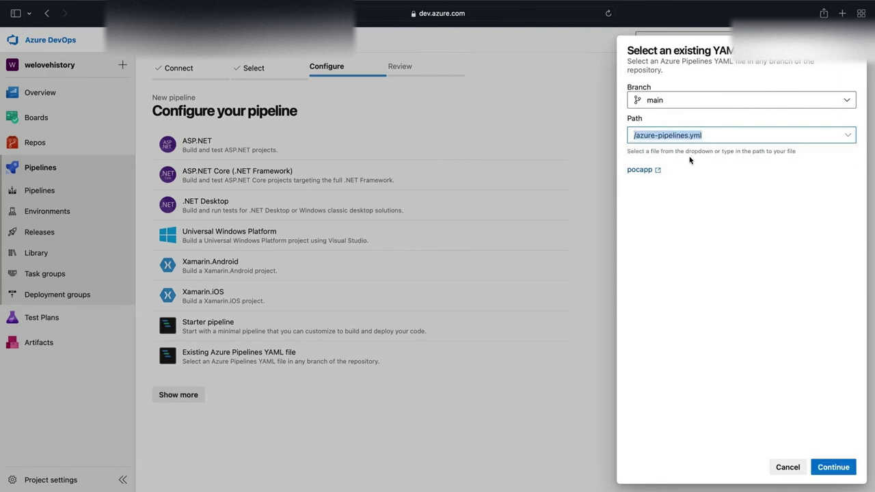
left_click(834, 468)
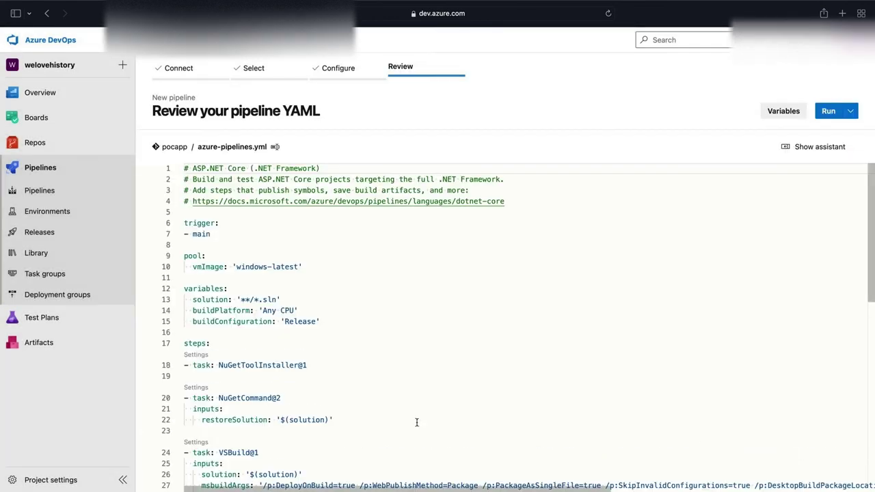
Review the pipeline YAML down to the PublishBuildArtifacts@1 task and run the pipeline.
scroll(416, 421, "down", 5)
scroll(416, 423, "down", 4)
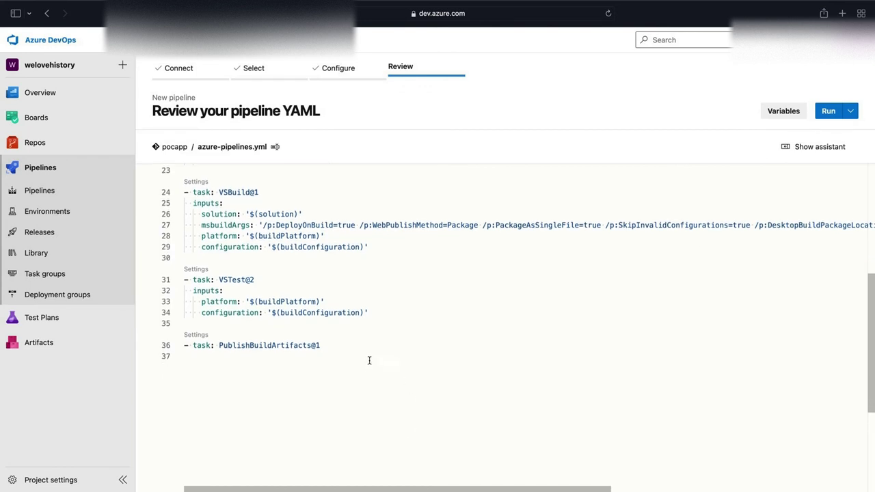
left_click_drag(384, 353, 194, 342)
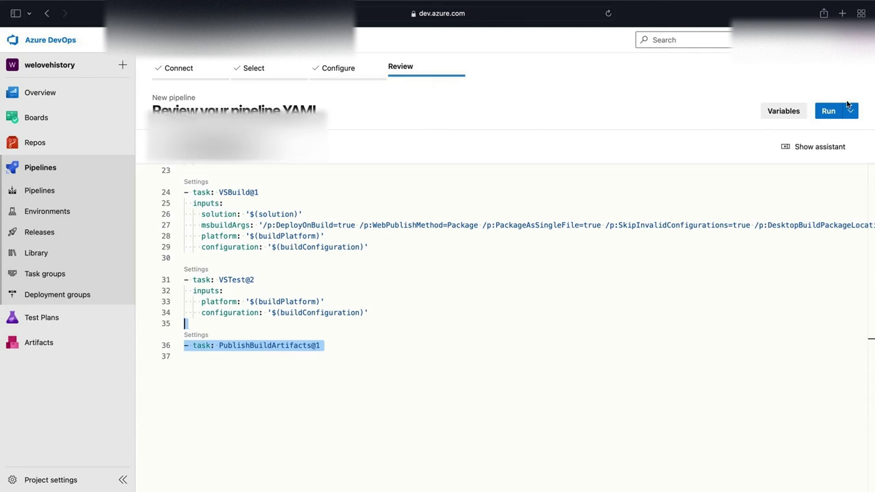
left_click(836, 119)
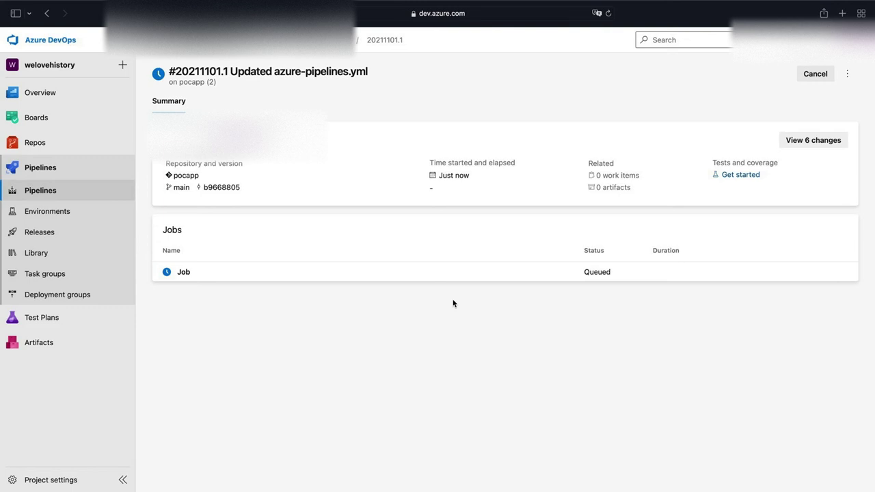
Open the run's job log, inspect the job preparation parameters, and follow the job until it finishes.
left_click(241, 273)
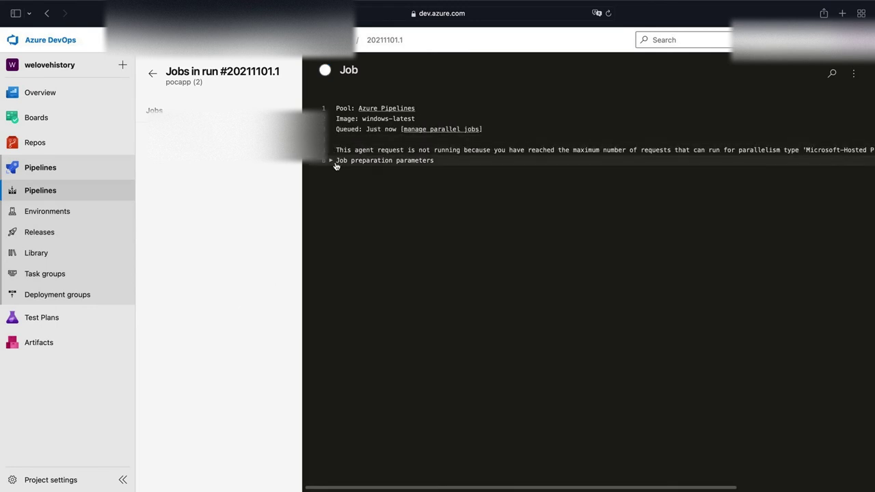
left_click(332, 161)
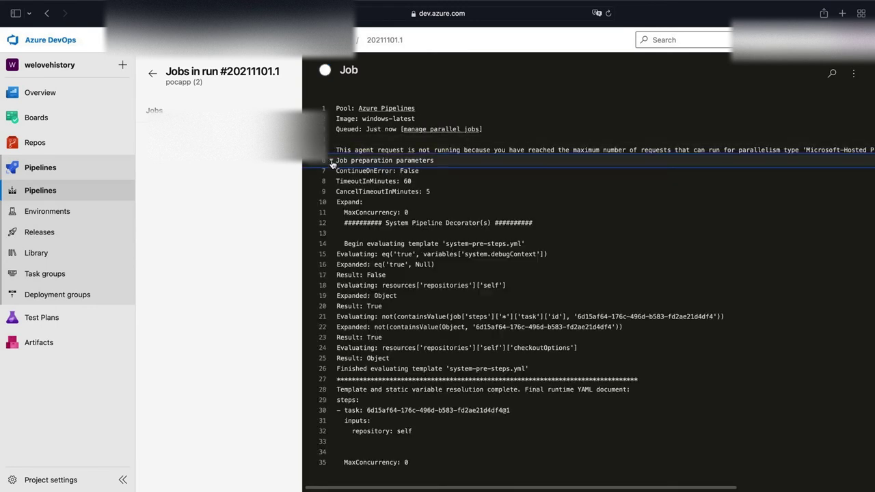
left_click(332, 162)
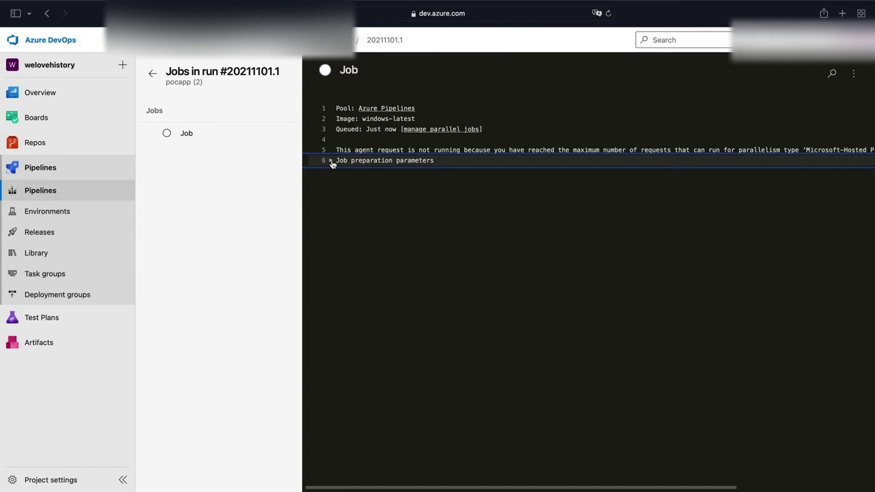
left_click(314, 147)
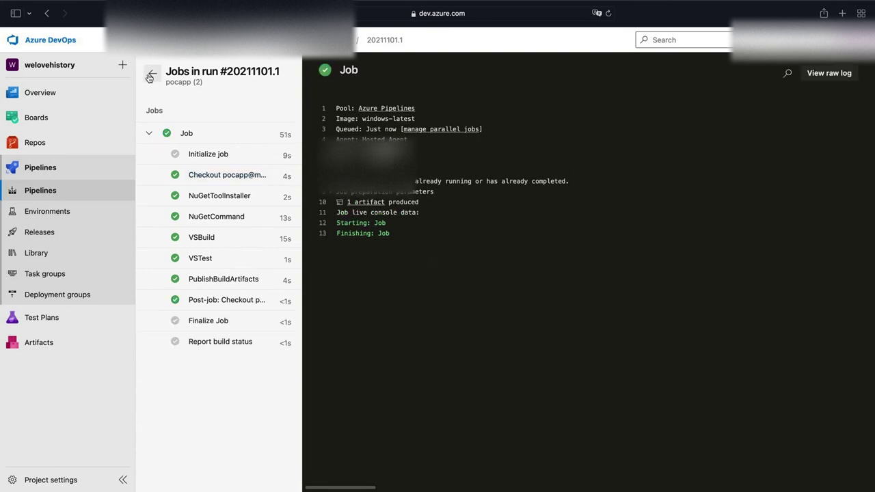
Create a release from the new release pipeline with _pocapp artifact version 20211024.1 and the Dev stage on its automated trigger.
left_click(66, 241)
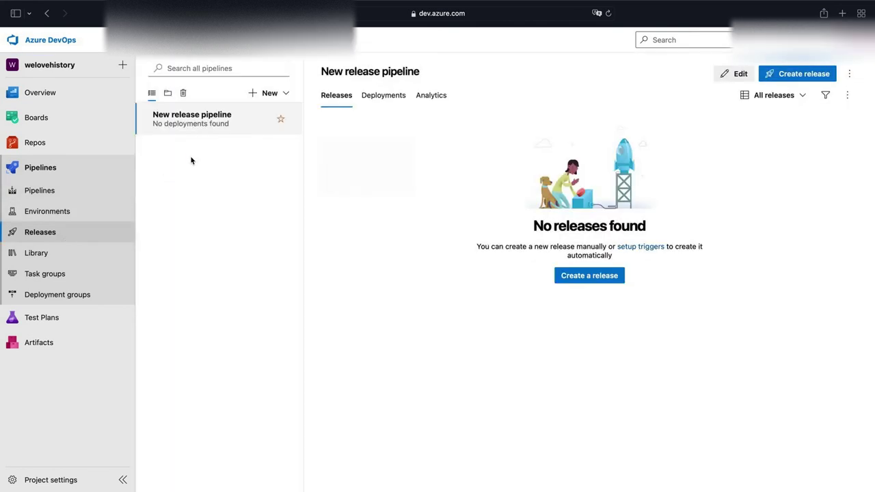
left_click(605, 272)
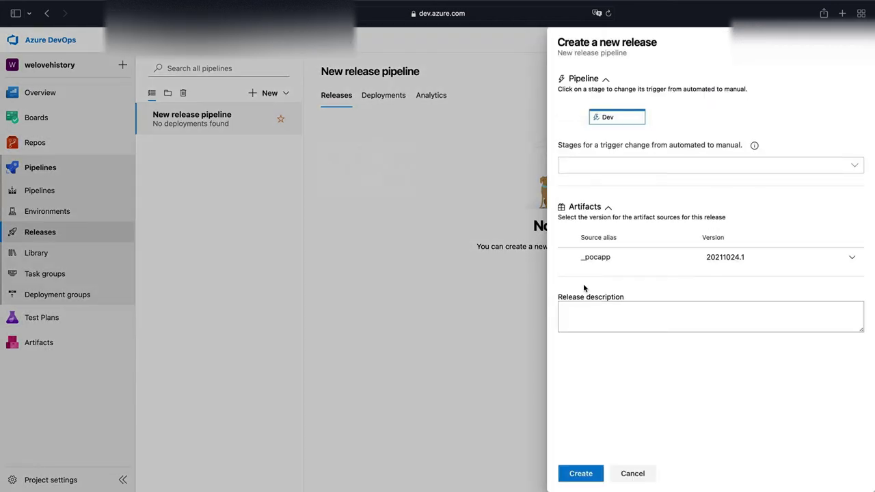
left_click(580, 474)
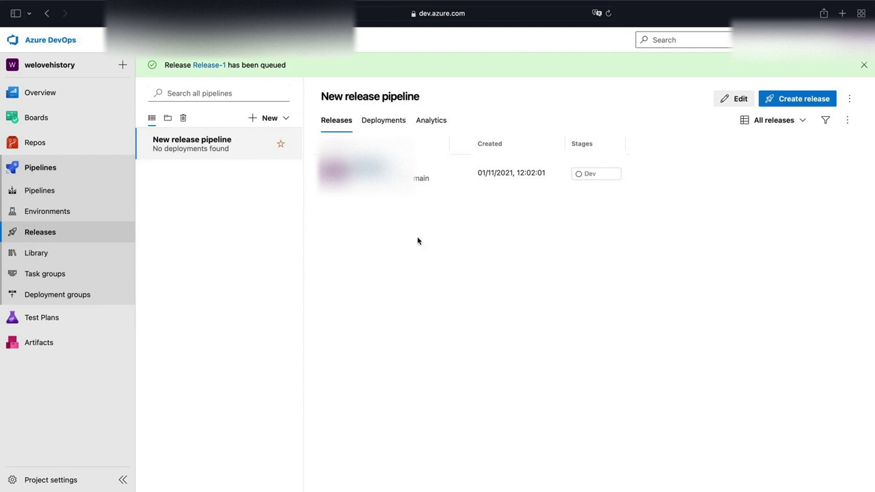
Open the queued release and check the deployment progress of its Dev stage.
left_click(211, 65)
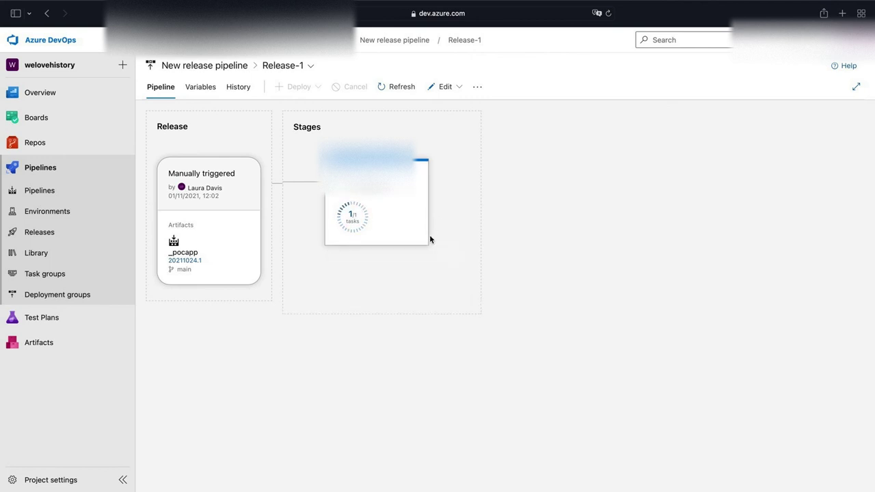
mouse_move(332, 260)
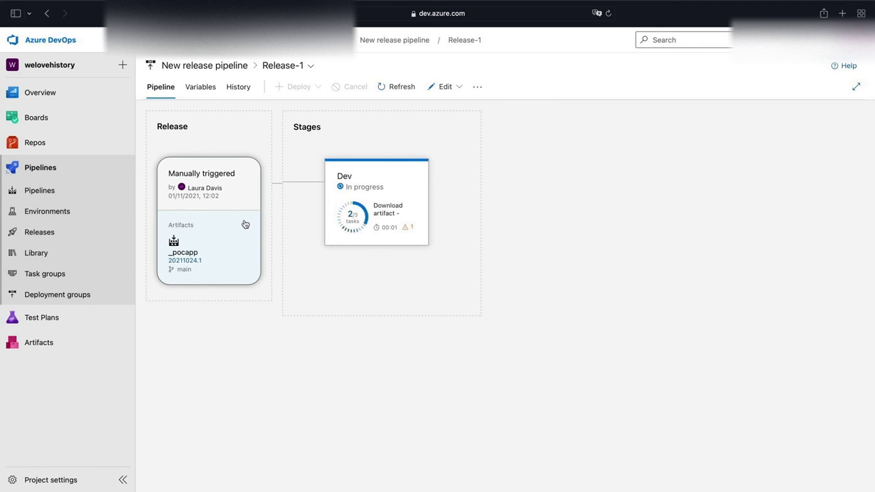
mouse_move(412, 212)
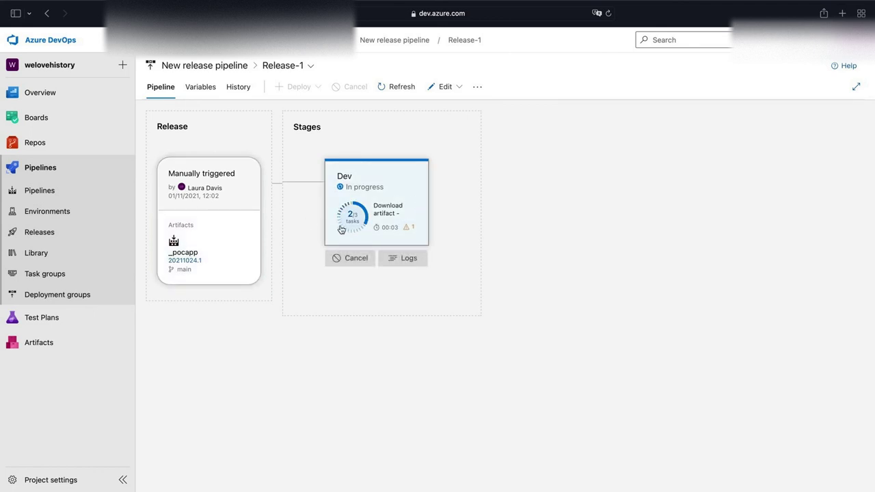